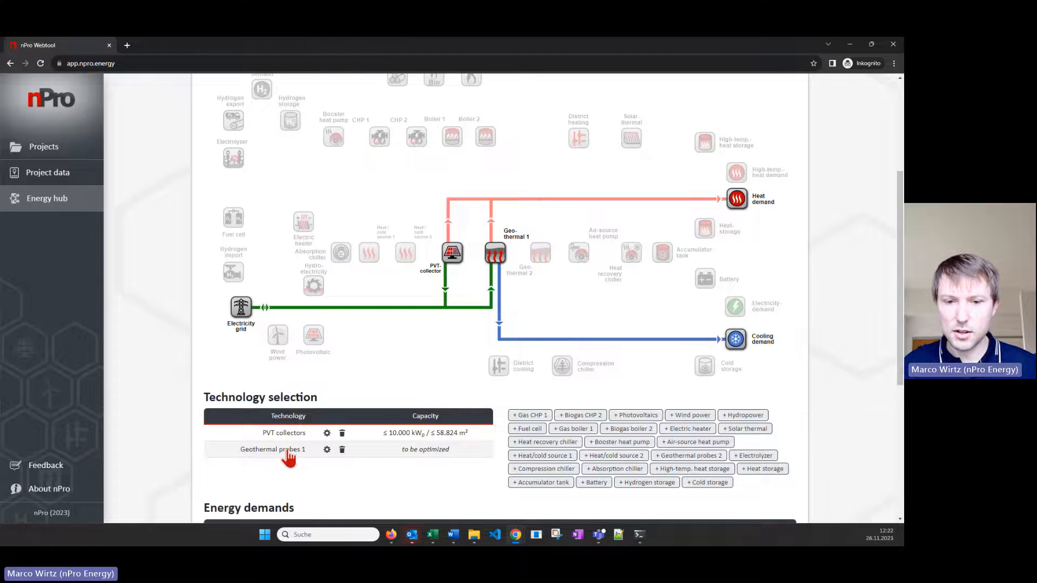
Enable regeneration for Geothermal probes 1 with the full regeneration option
left_click(290, 455)
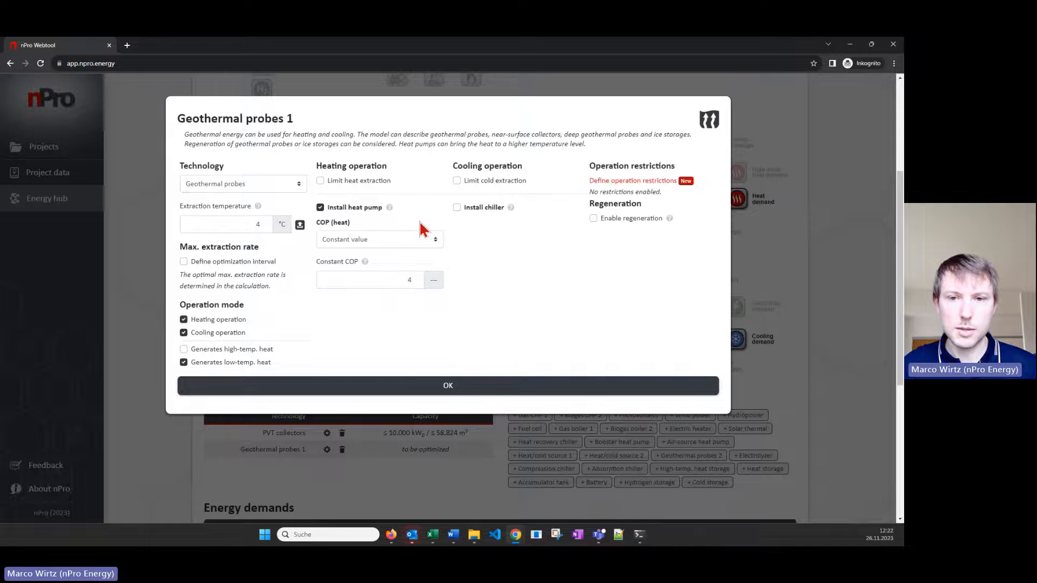
left_click(623, 217)
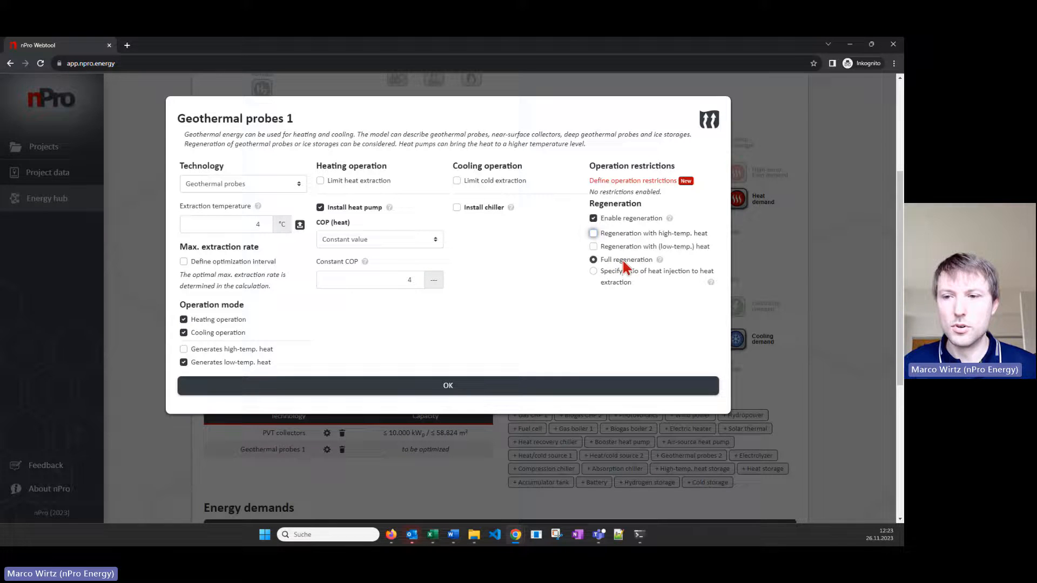
left_click(536, 395)
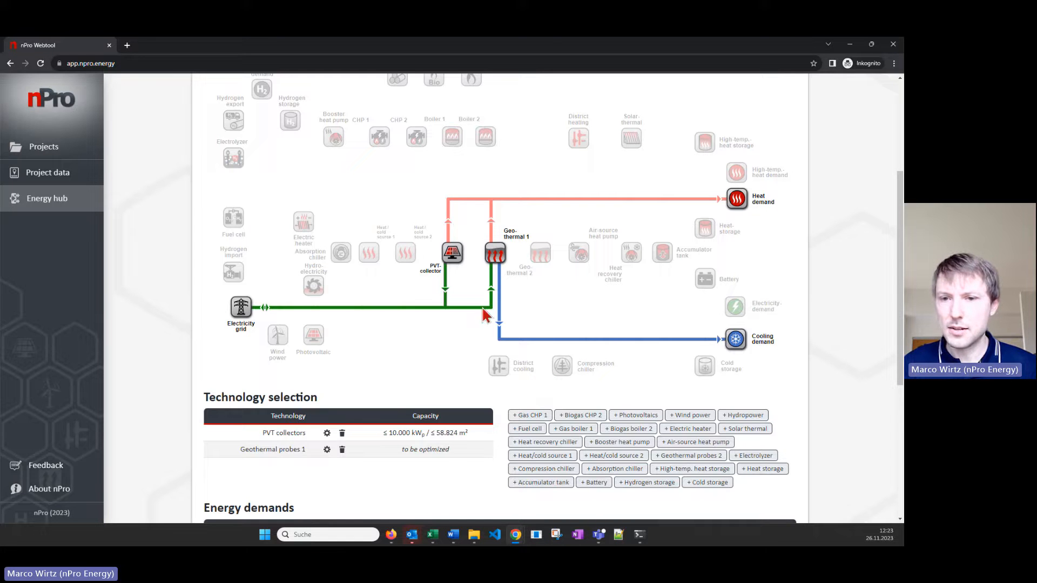
Disable low-temperature heat generation for the PVT collectors, keeping only heat generation for regeneration
left_click(296, 438)
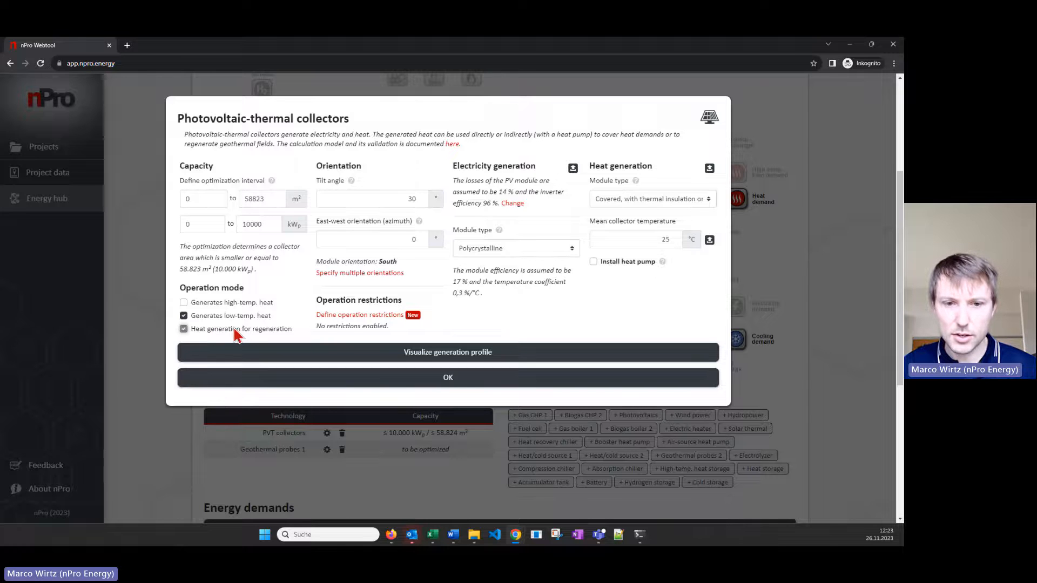
left_click(224, 315)
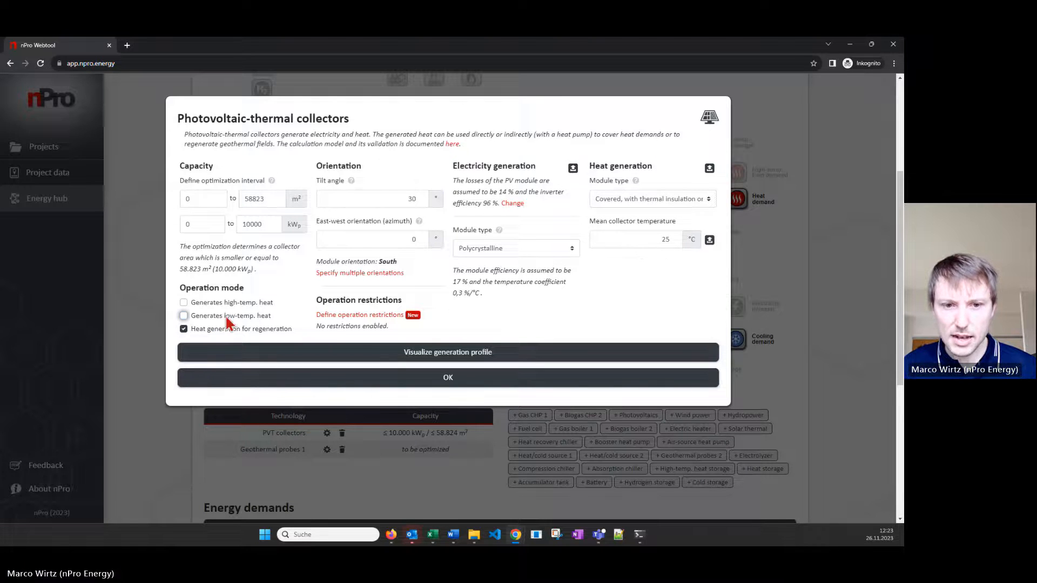
Visualize the PVT collectors' generation profile, examine the annual heat and electricity generation charts, and accept the collector settings
left_click(444, 358)
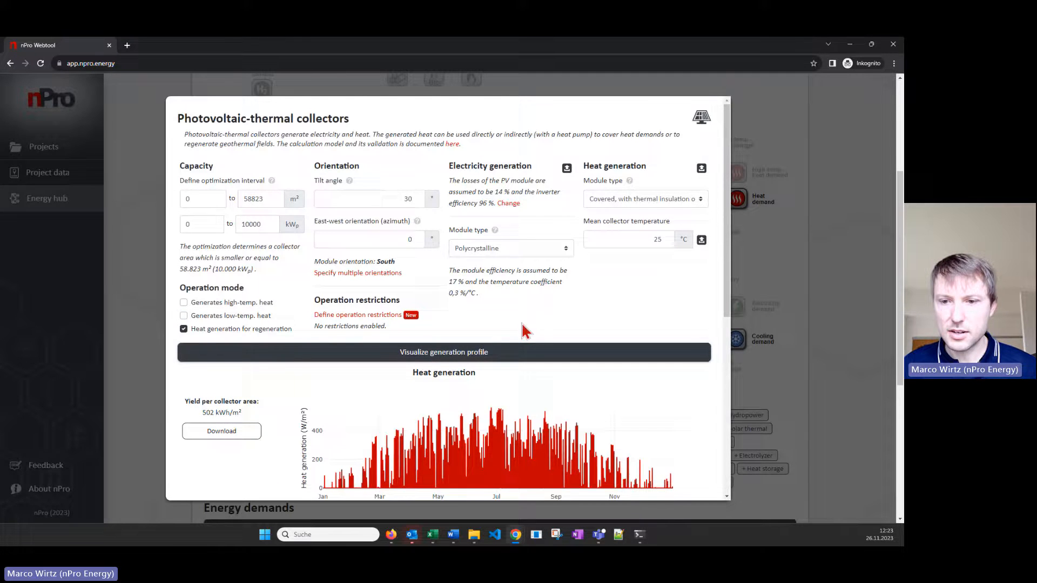
scroll(521, 323, "down", 2)
scroll(521, 326, "down", 2)
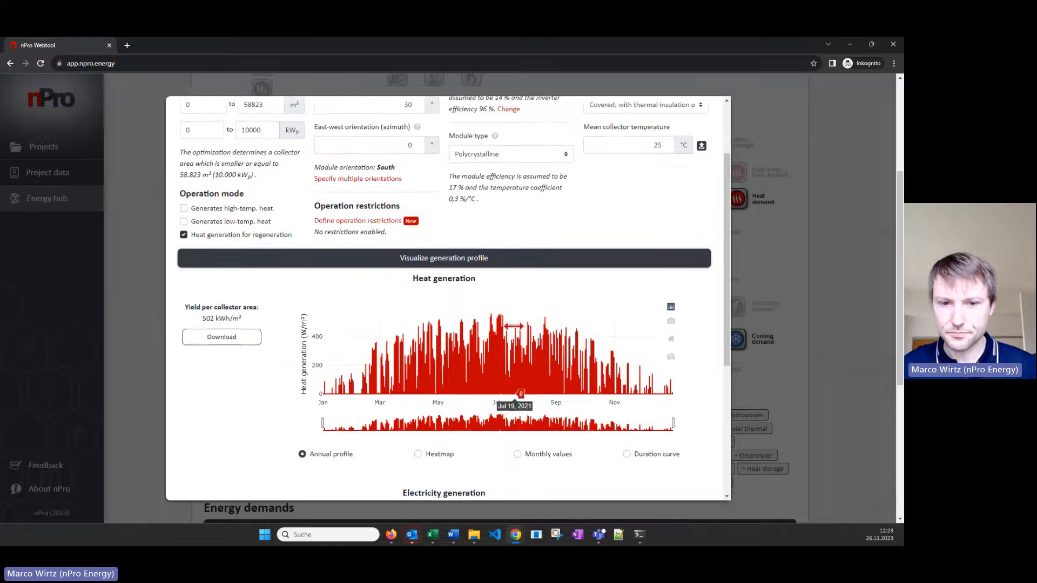
scroll(521, 326, "down", 2)
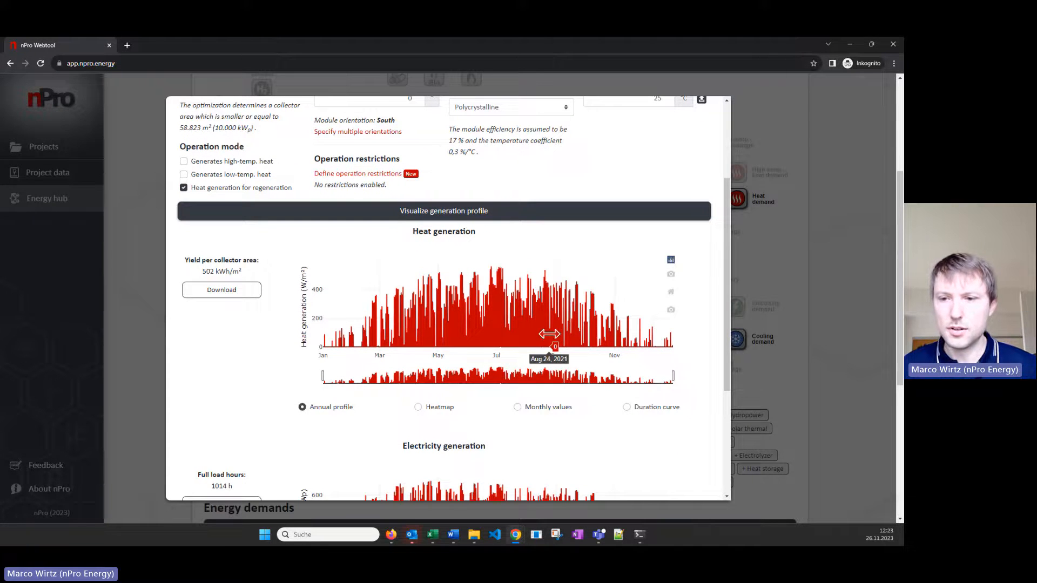
scroll(518, 345, "down", 1)
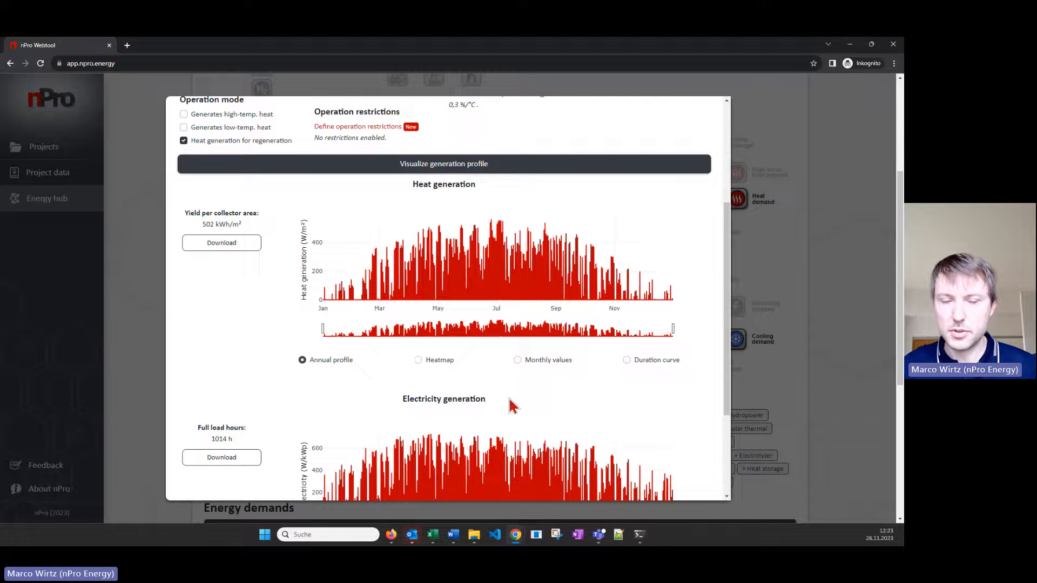
scroll(525, 394, "down", 1)
scroll(518, 486, "down", 4)
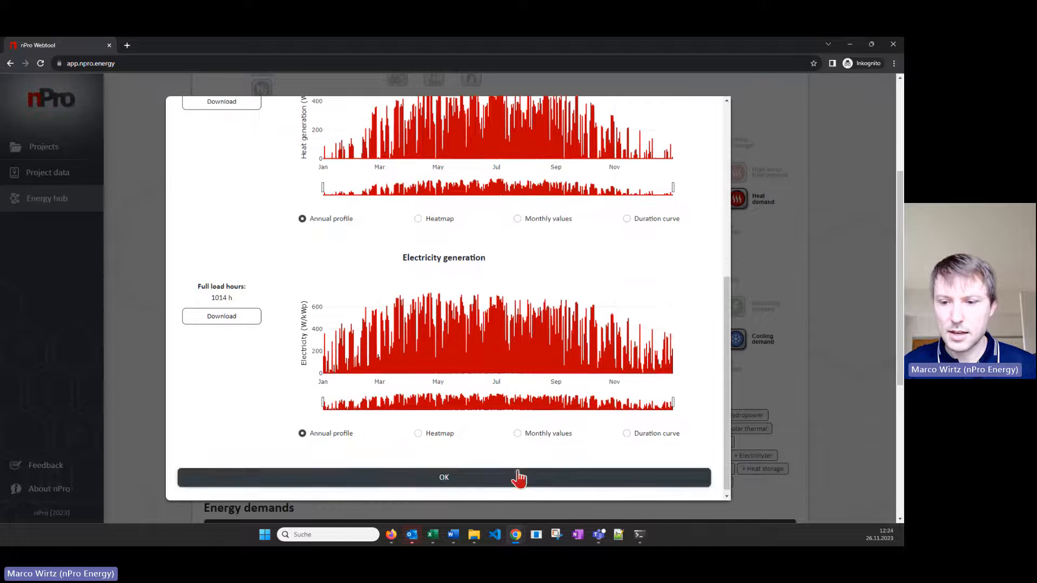
left_click(519, 478)
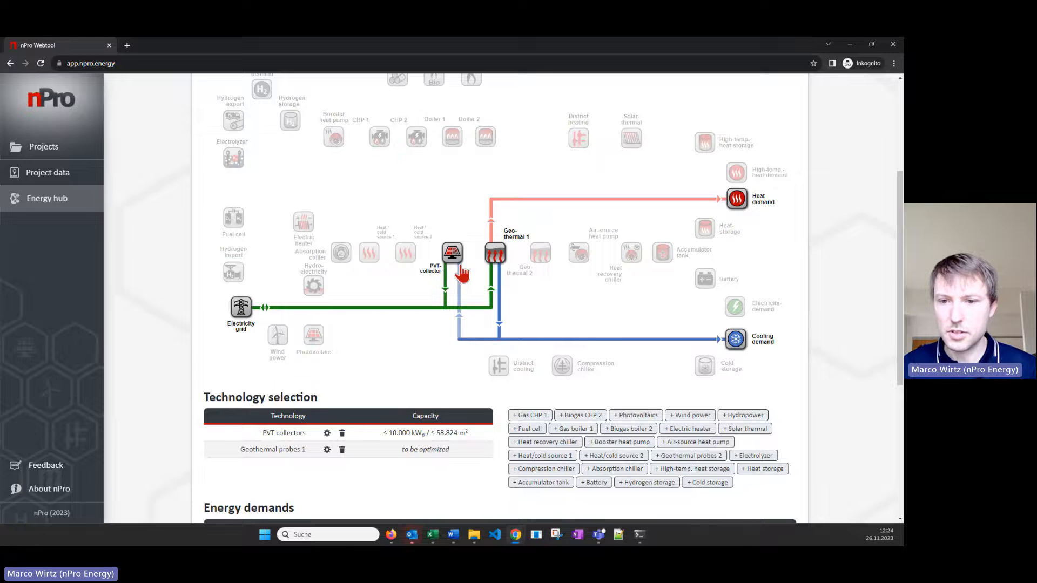
Size the technologies for minimum costs and simulate the system operation with the resulting capacities
scroll(502, 340, "down", 2)
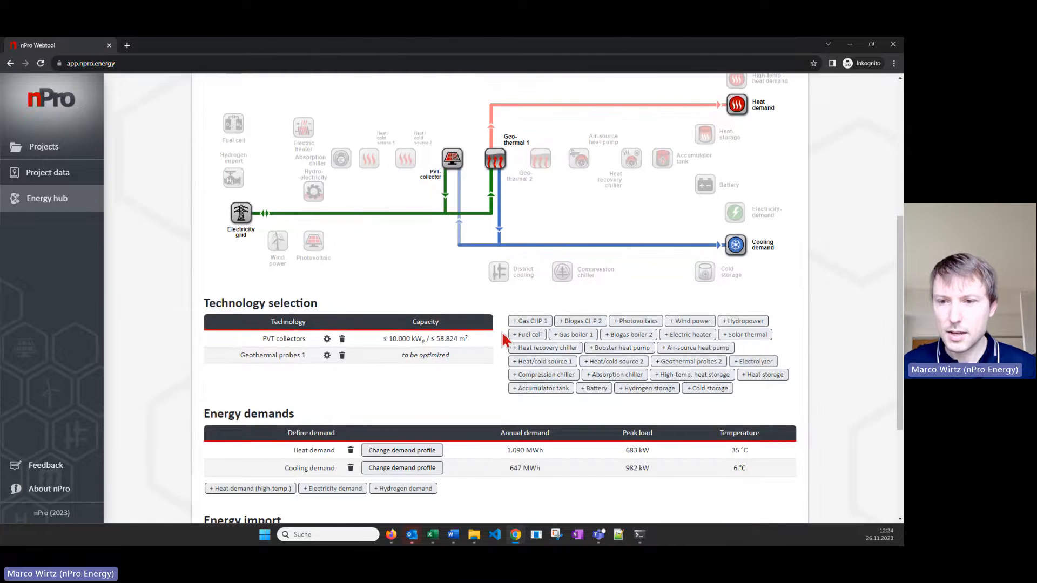
scroll(498, 339, "down", 3)
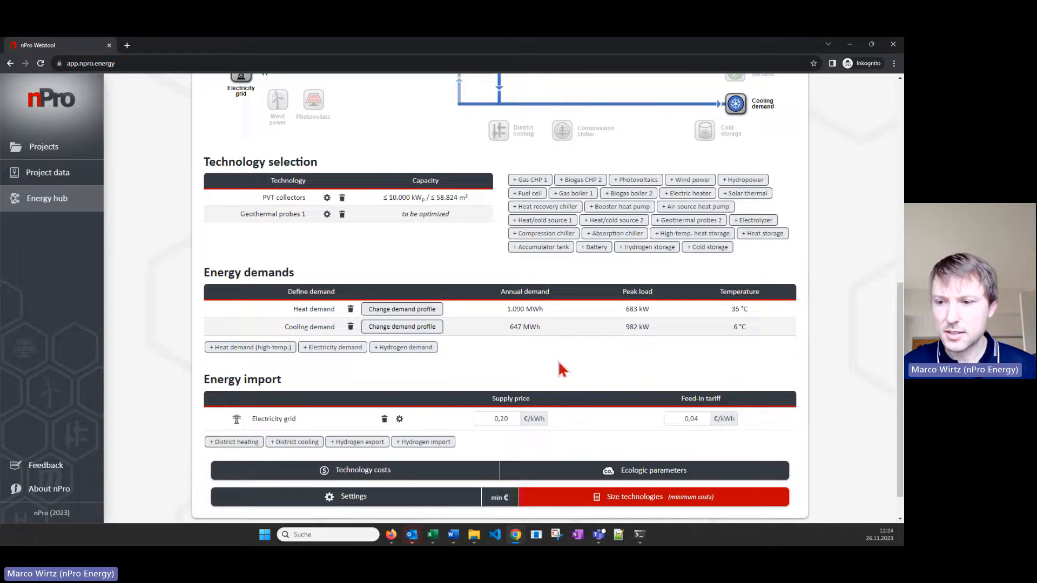
scroll(566, 364, "down", 1)
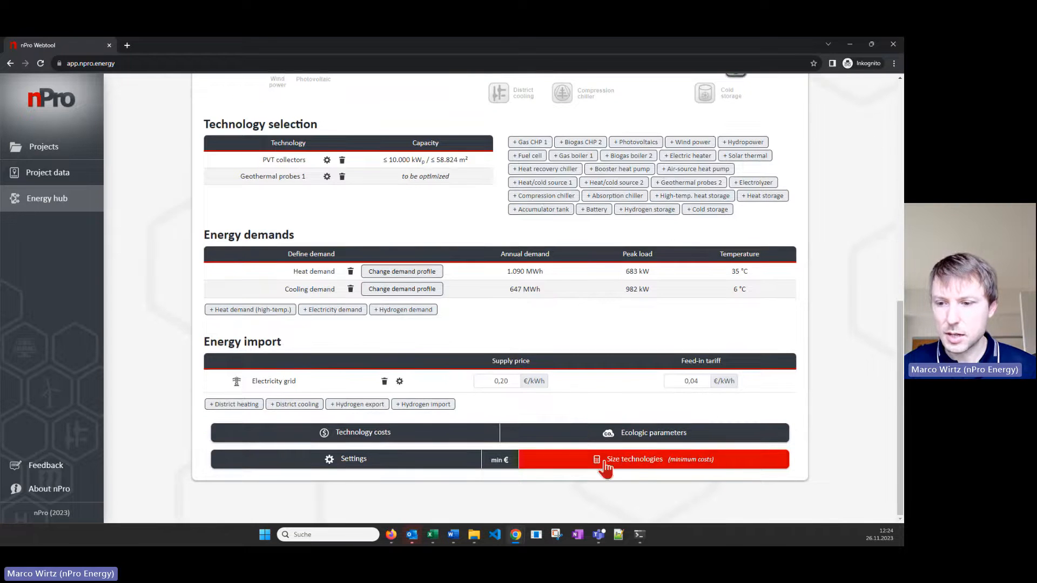
left_click(633, 467)
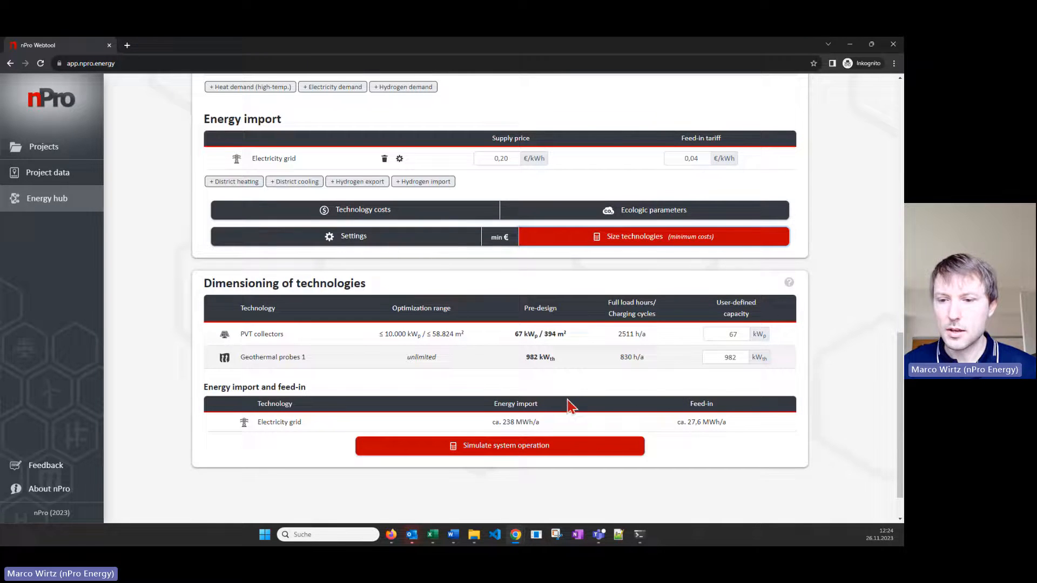
left_click(568, 454)
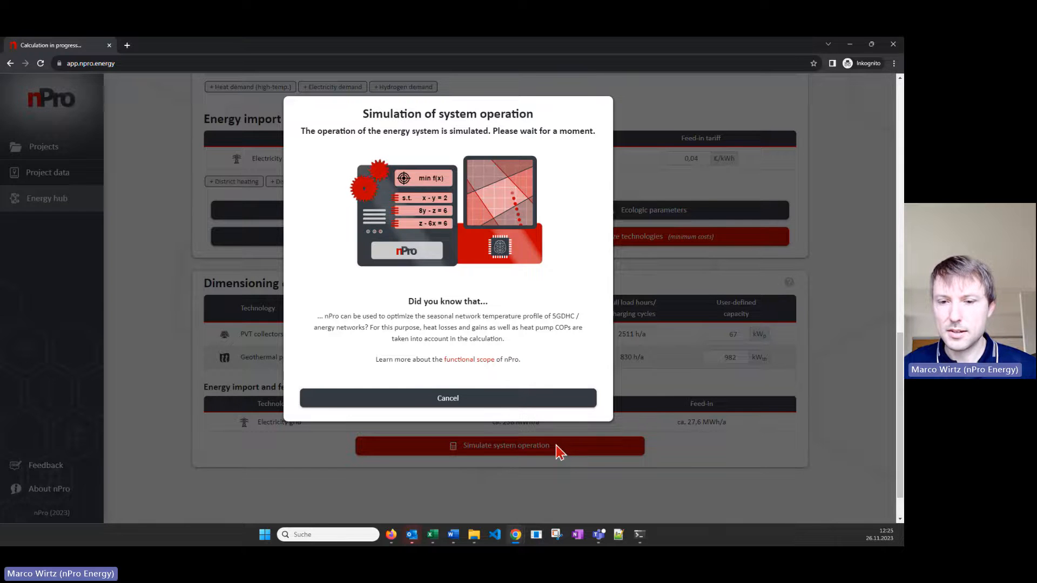
scroll(542, 364, "up", 1)
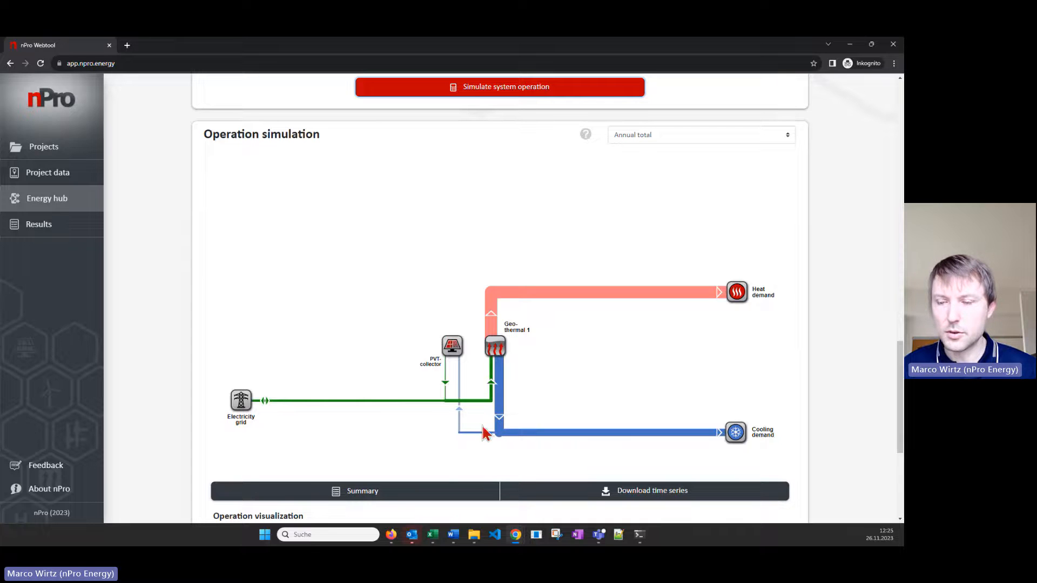
View the simulated energy flows for the winter season (Oct. - Mar.) and for summer (Jun. - Aug.)
left_click(704, 140)
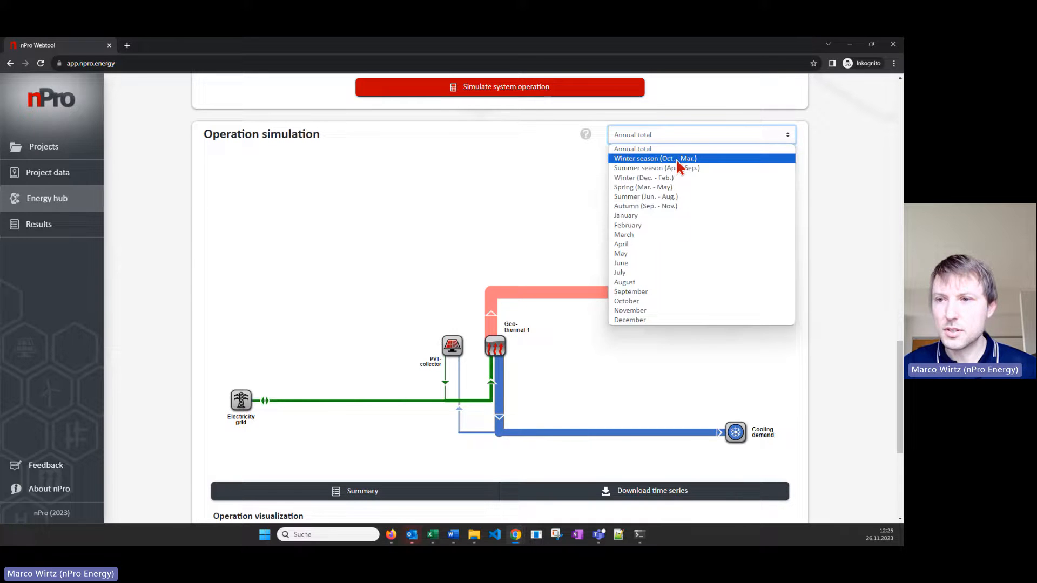
left_click(678, 161)
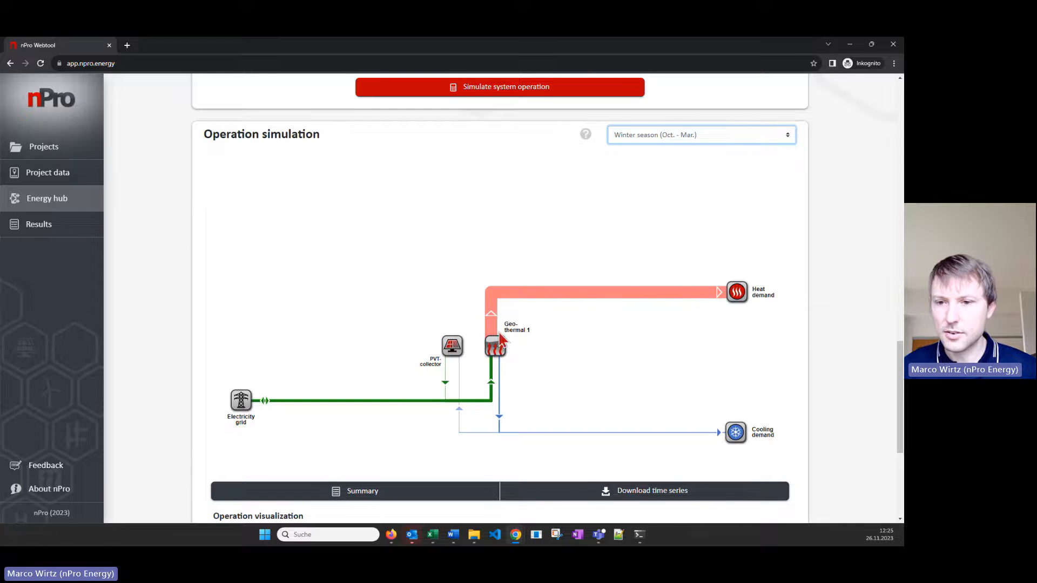
left_click(674, 136)
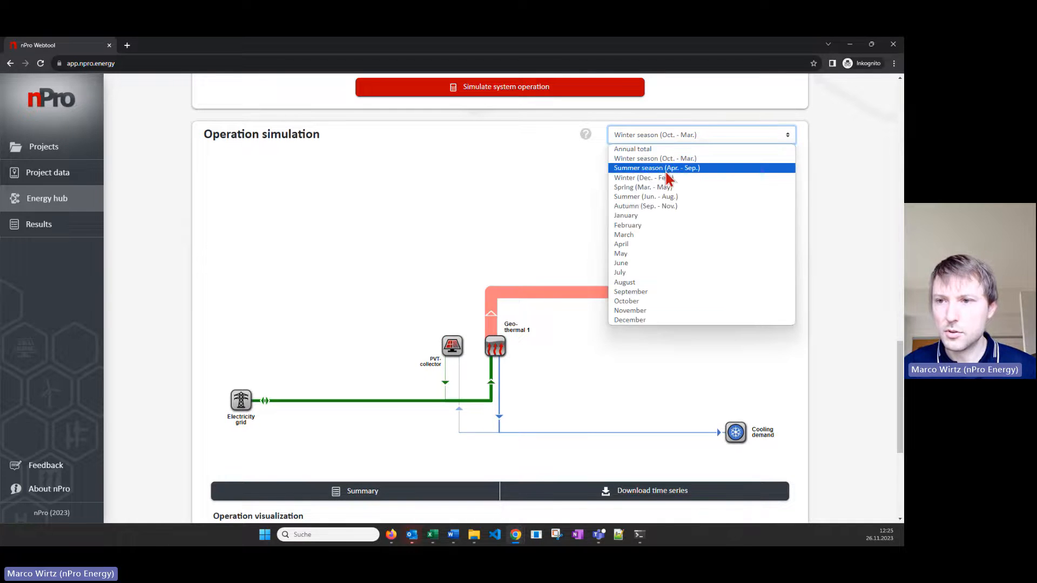
left_click(665, 197)
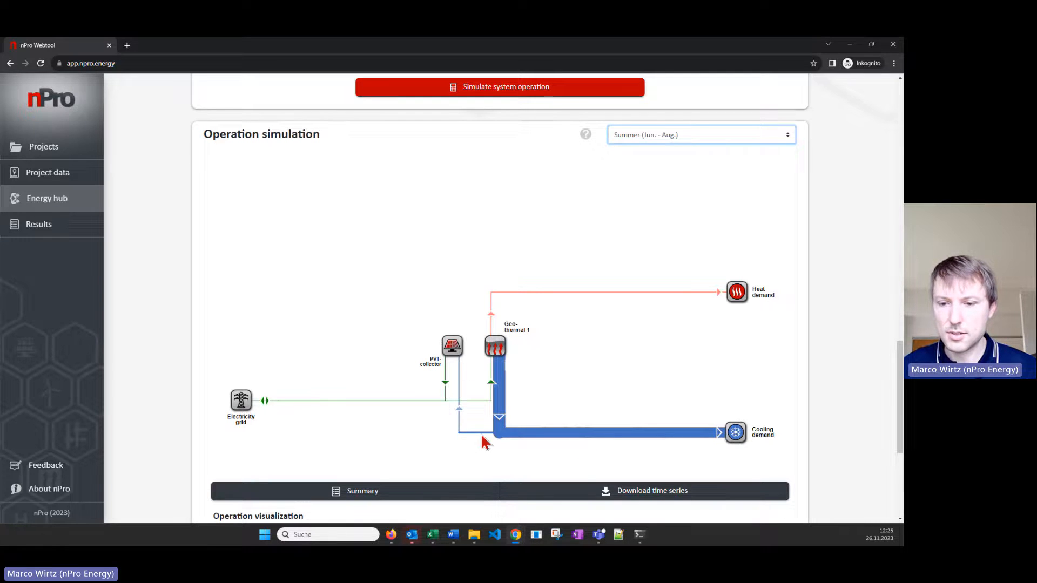
Plot the cooling balance as stacked monthly values and examine the contributions of the probes, demand and PVT regeneration
scroll(490, 435, "down", 1)
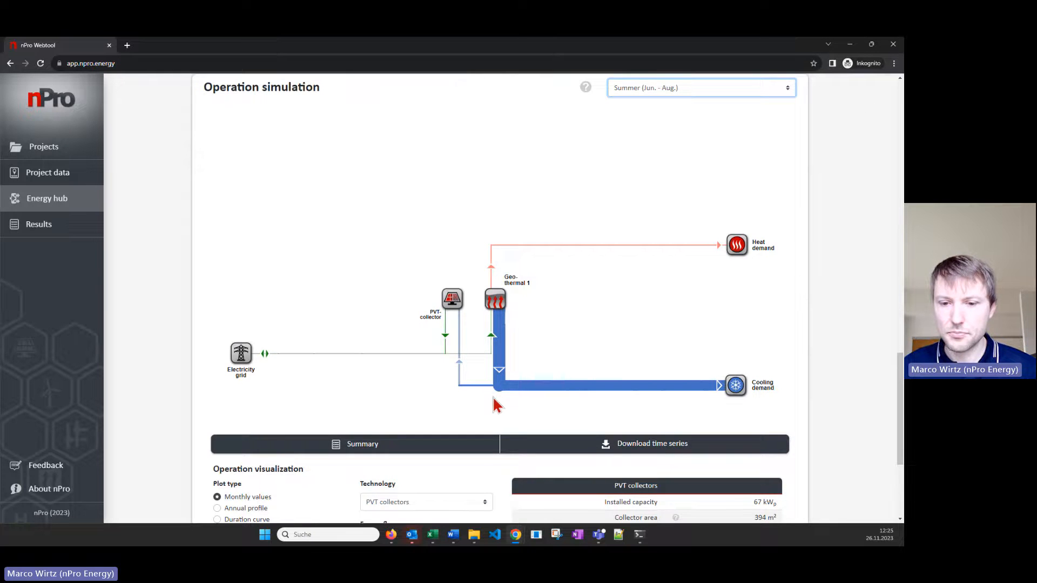
scroll(496, 405, "down", 4)
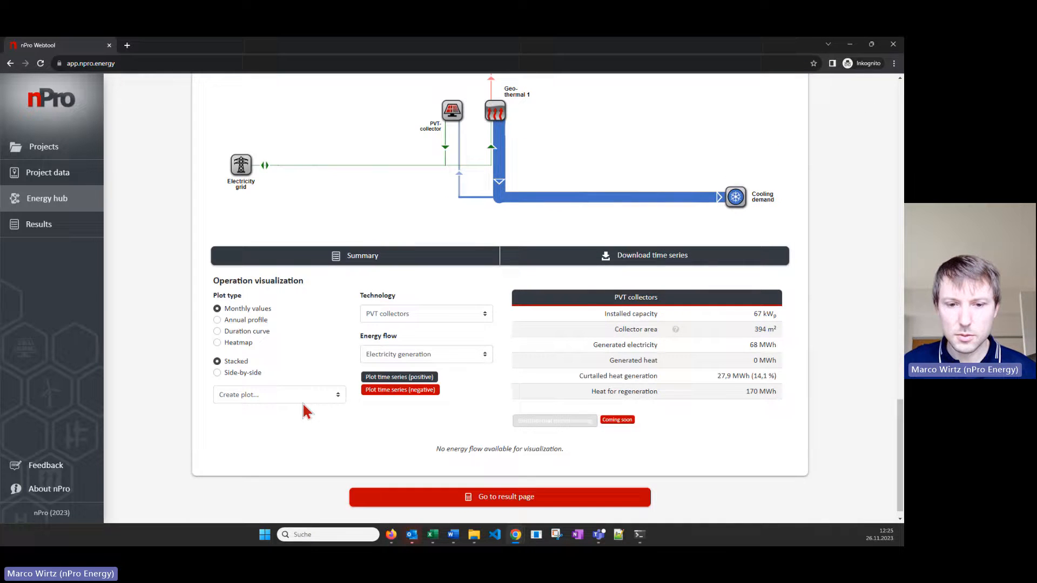
left_click(287, 394)
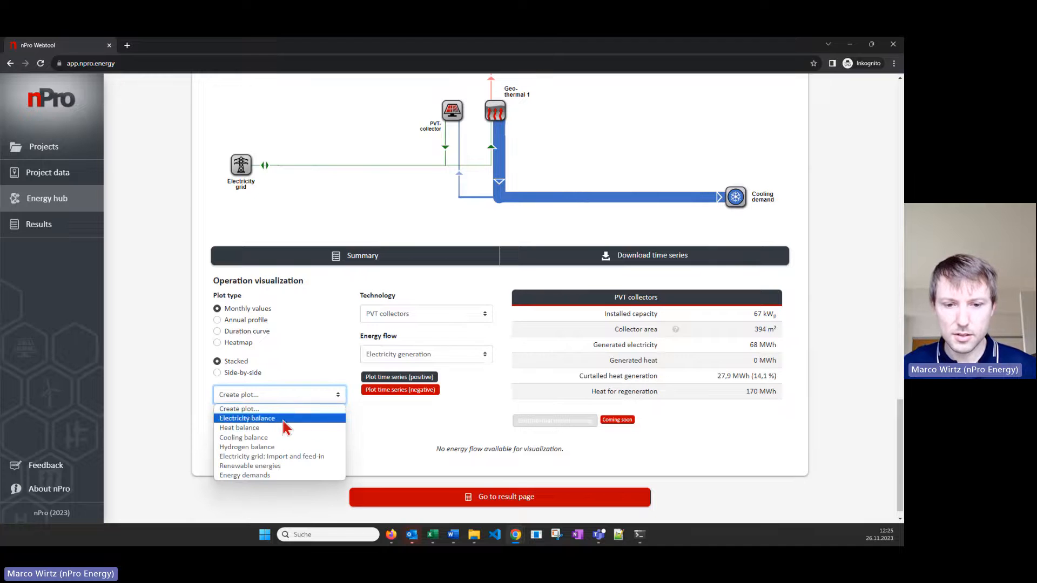
left_click(281, 438)
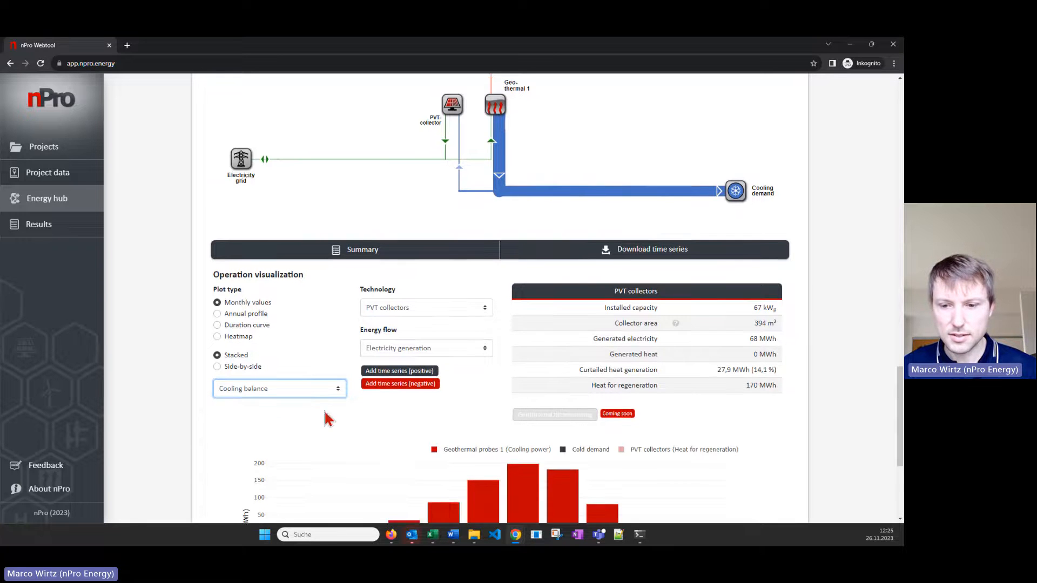
scroll(329, 410, "down", 2)
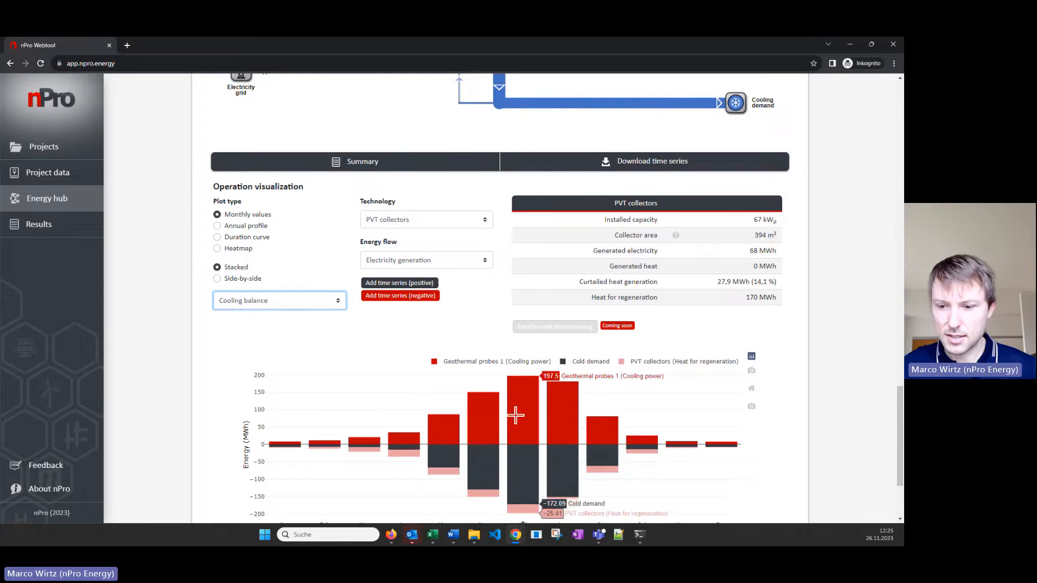
scroll(520, 424, "down", 1)
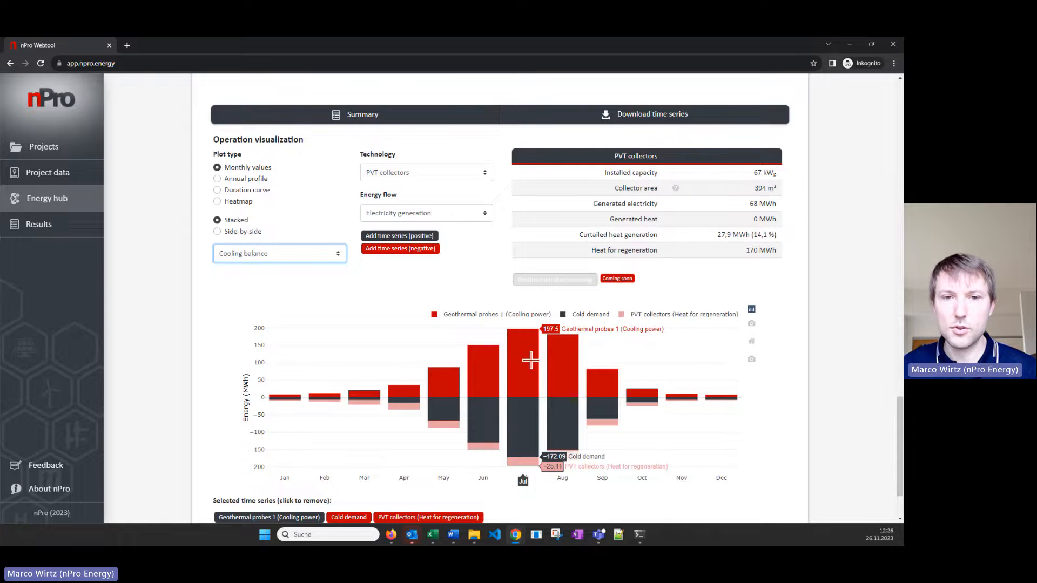
Plot the electricity balance and examine the monthly generation, demand, import and feed-in
scroll(530, 360, "up", 1)
left_click(285, 303)
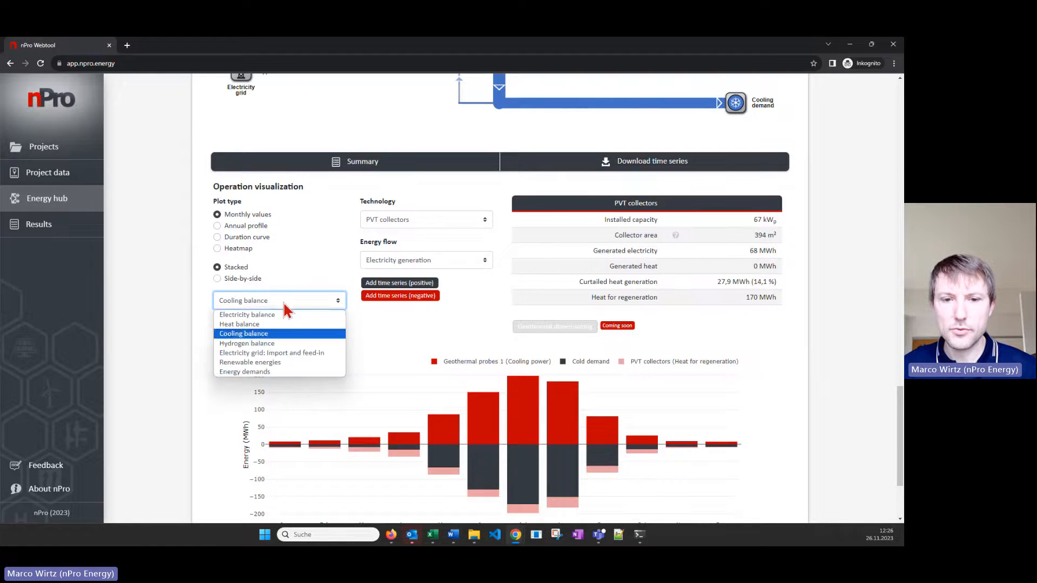
left_click(285, 314)
scroll(440, 351, "down", 1)
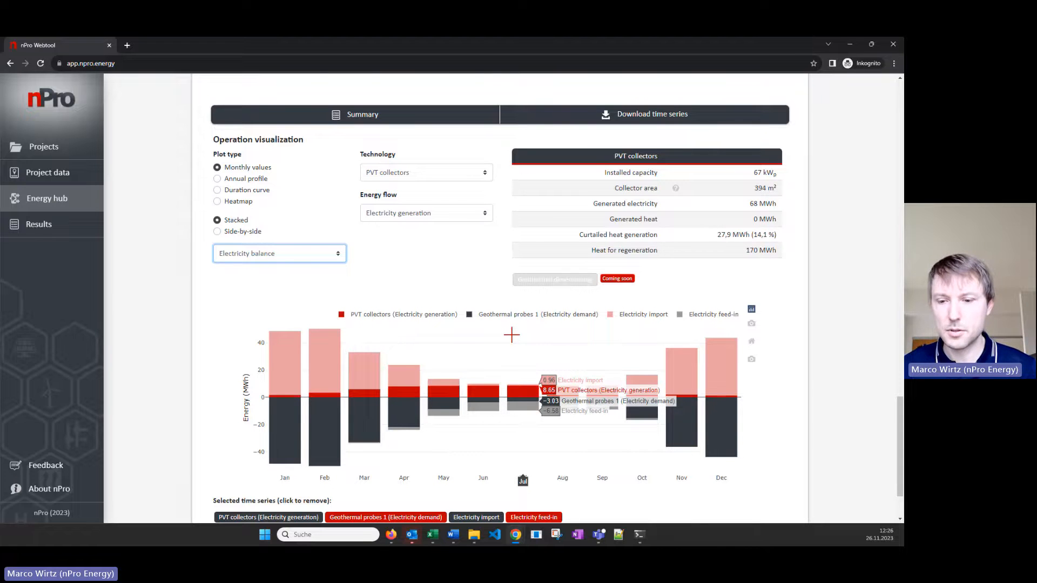
scroll(515, 328, "down", 3)
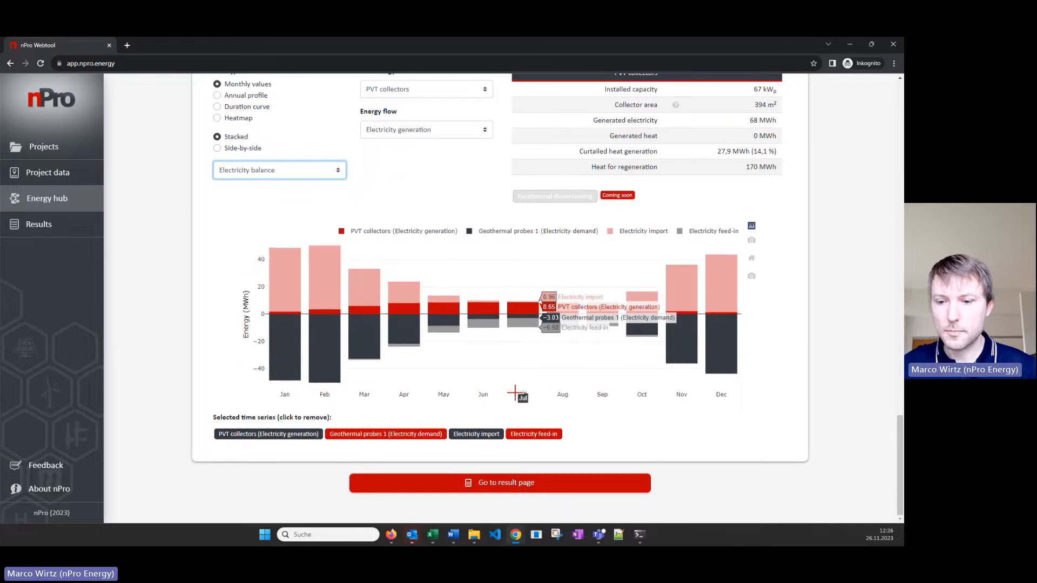
Go to the result page and duplicate the current scenario from the scenario comparison
left_click(565, 486)
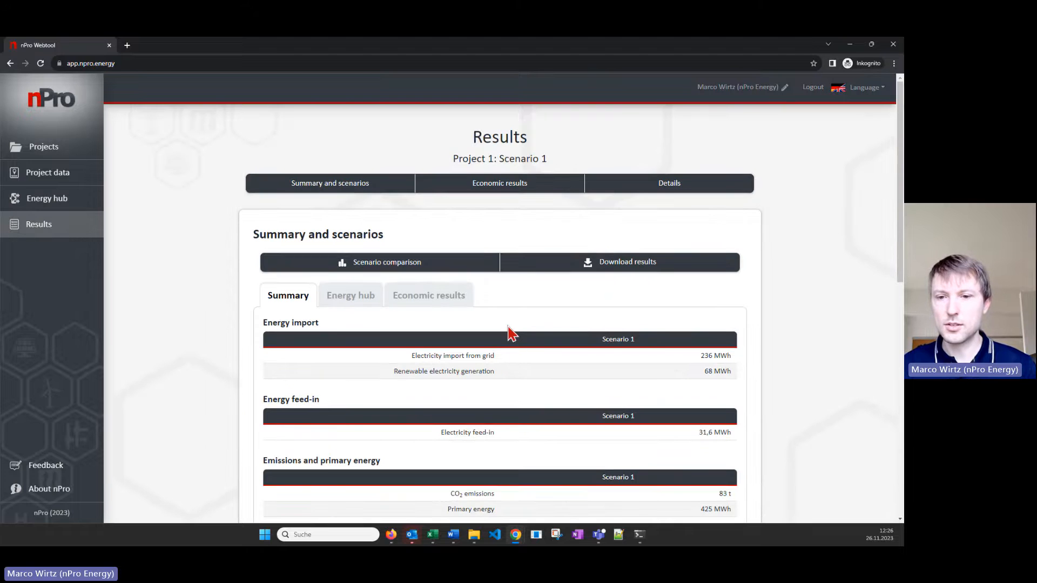
left_click(473, 267)
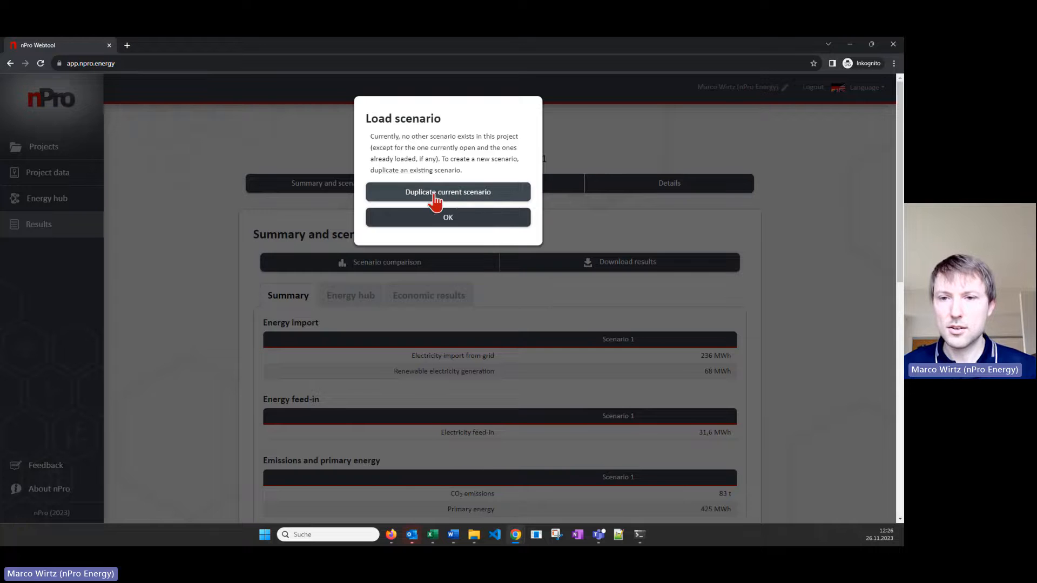
left_click(484, 195)
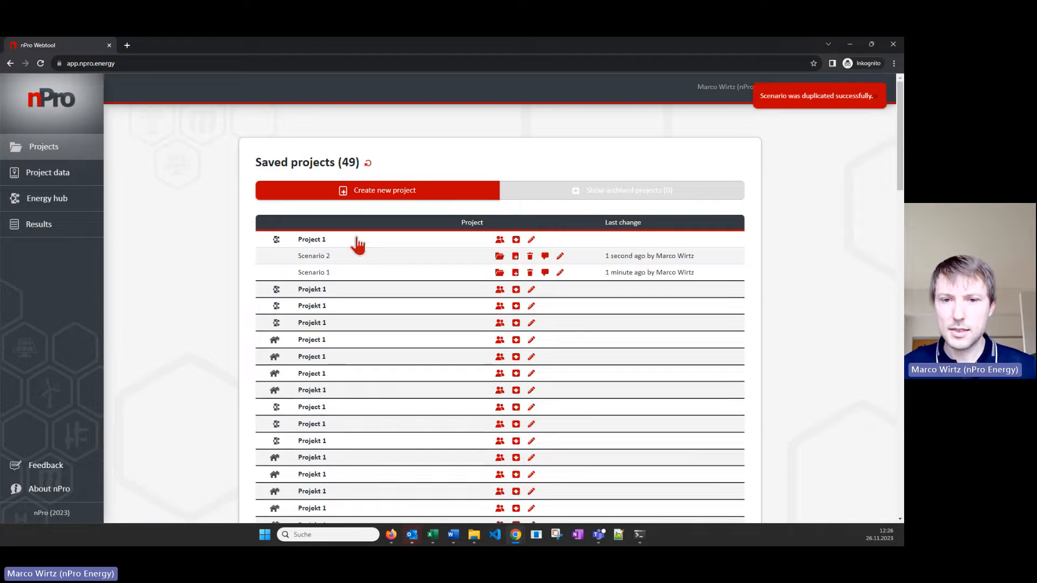
Open Scenario 2 of Project 1 and rename the scenario as PV
left_click(325, 257)
left_click_drag(432, 243, 325, 245)
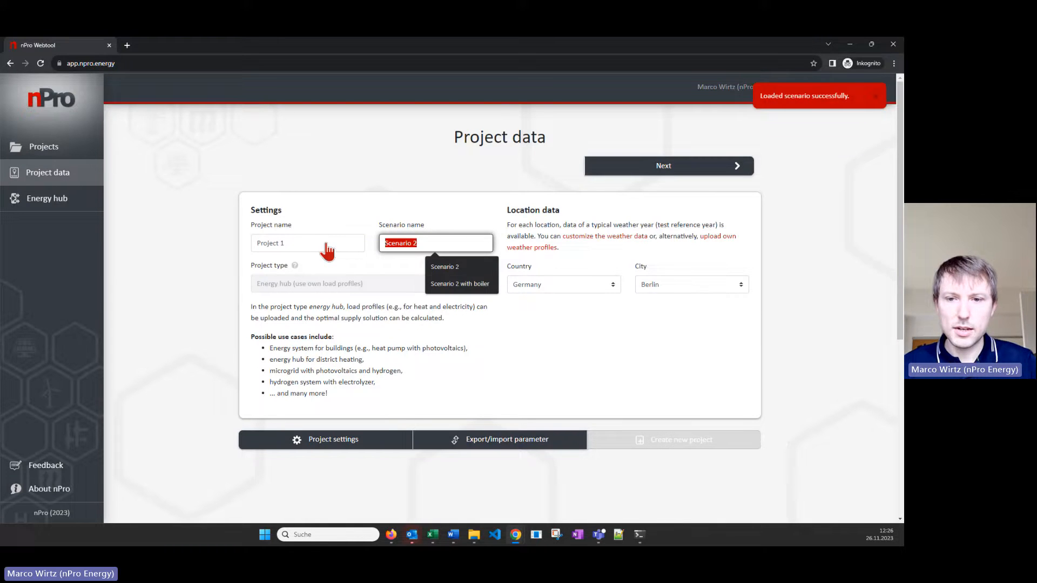
type("PV")
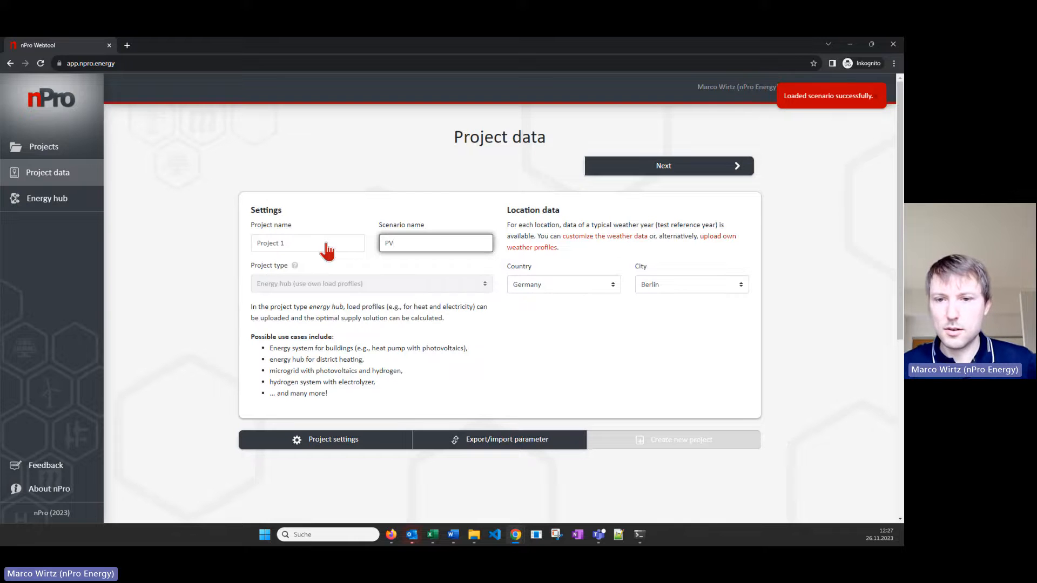
Replace the PVT collector with photovoltaics in the energy hub of the PV scenario
left_click(605, 170)
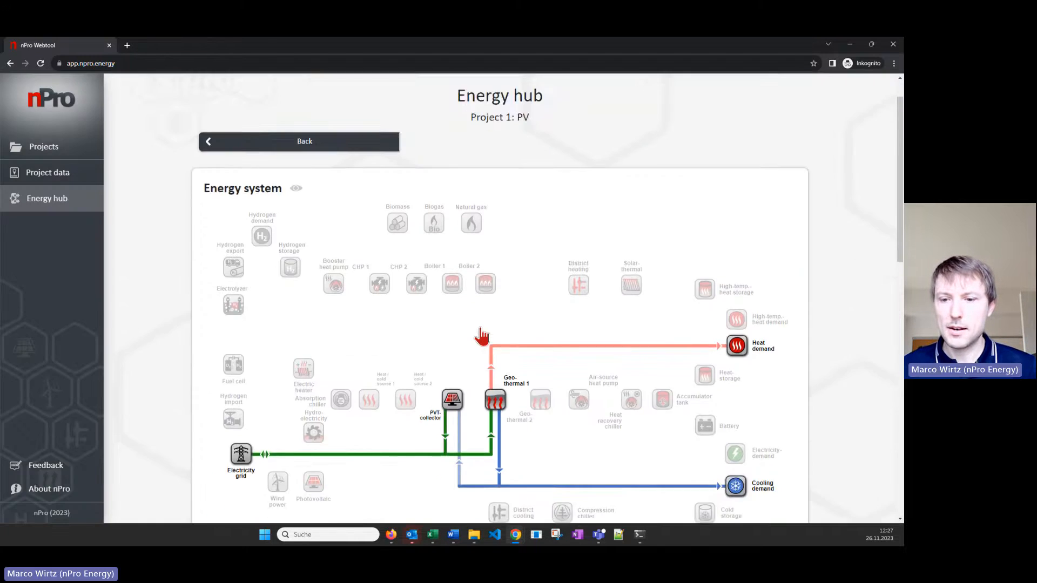
scroll(482, 336, "down", 1)
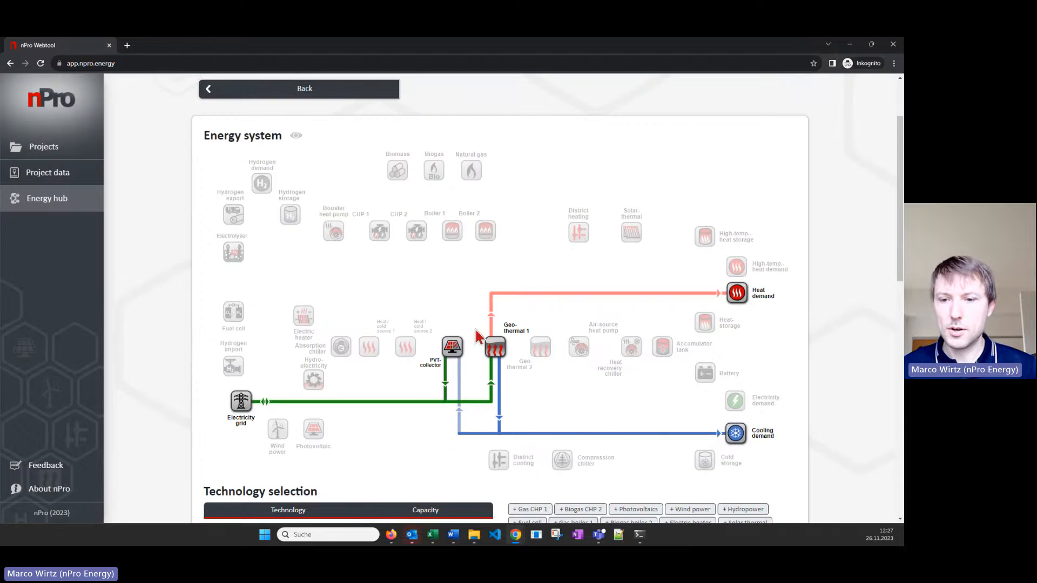
left_click(453, 352)
left_click(318, 435)
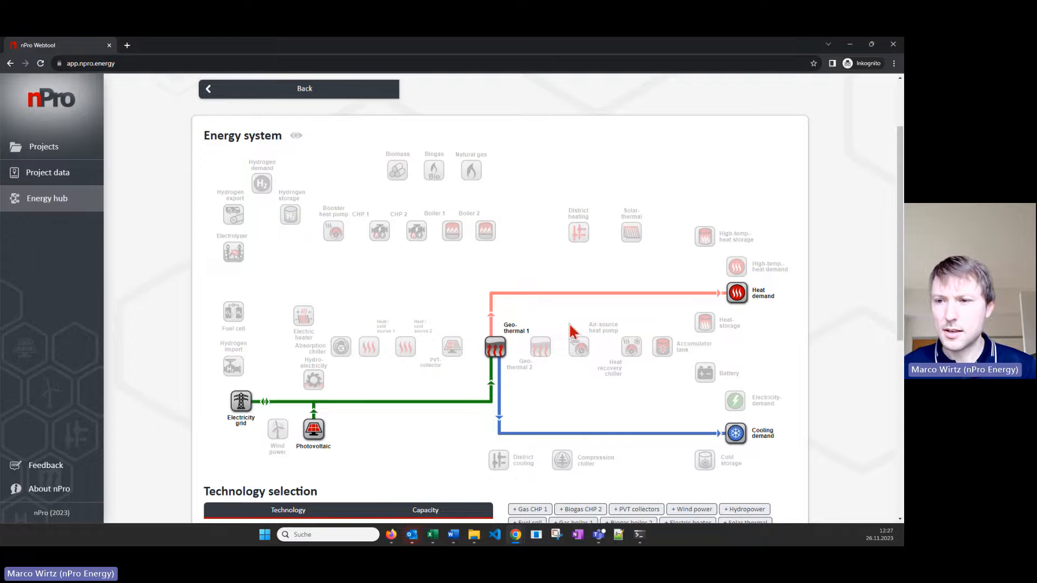
Add an air-source heat pump and solar thermal to the energy system
scroll(620, 271, "down", 1)
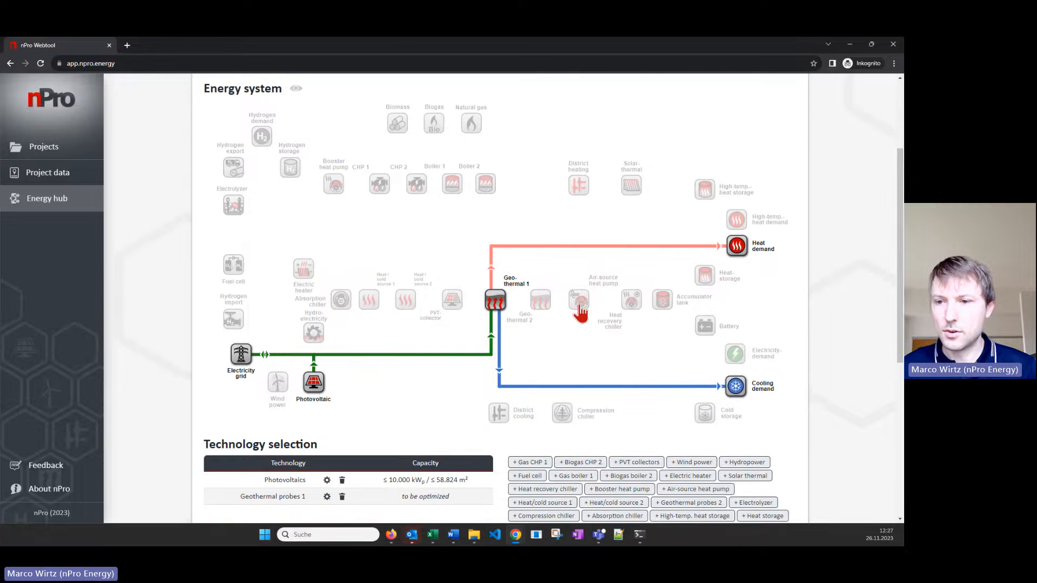
left_click(579, 306)
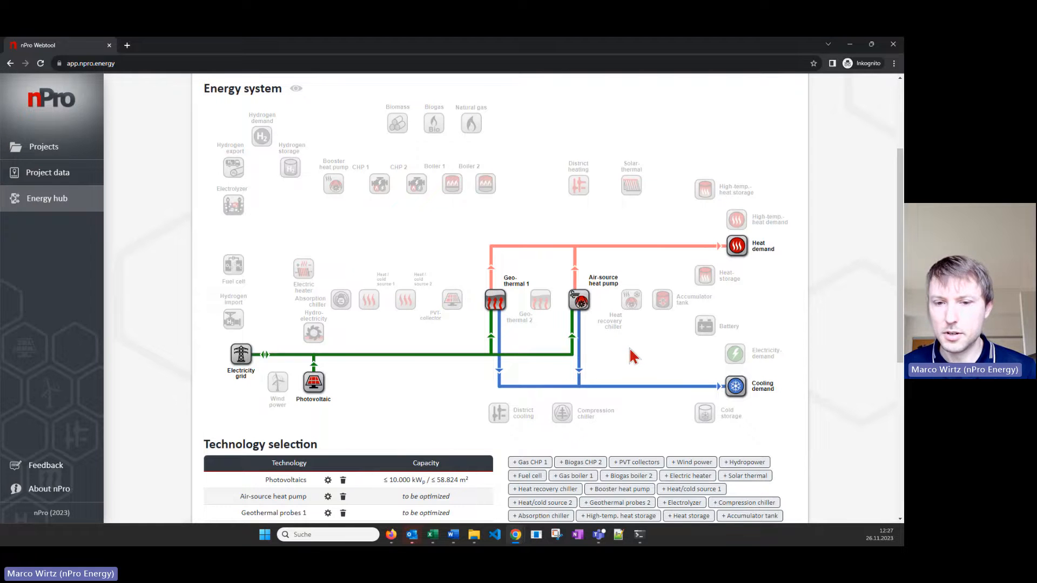
left_click(631, 189)
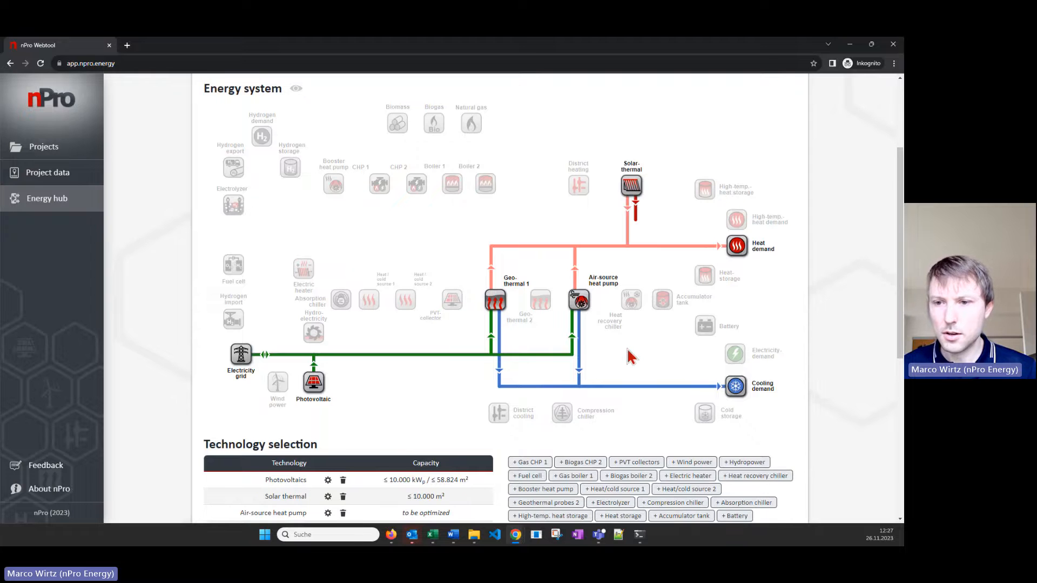
Size the technologies for minimum costs and simulate the system operation with the resulting pre-design capacities
scroll(629, 355, "down", 2)
scroll(627, 354, "down", 5)
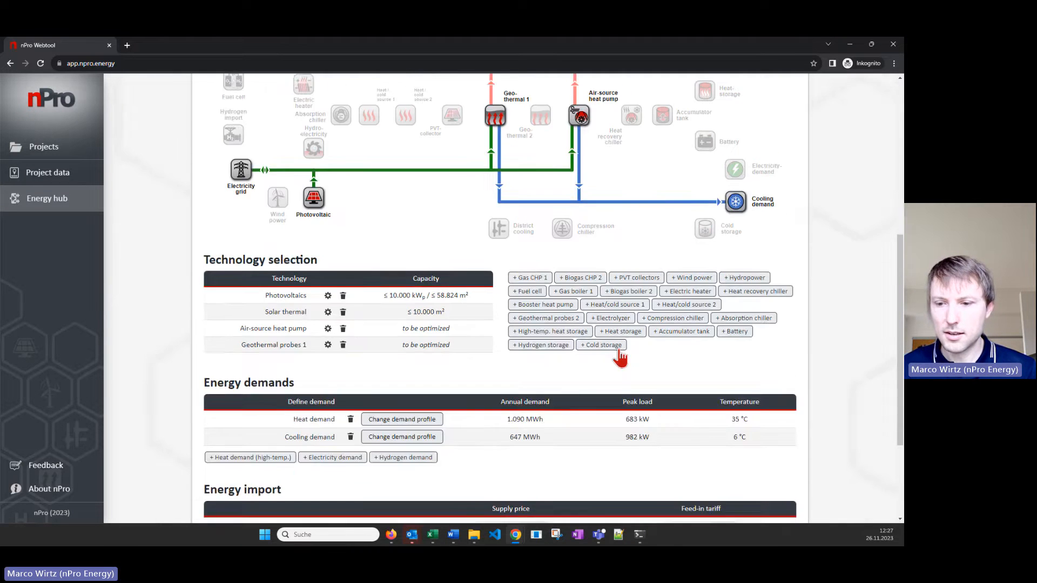
scroll(607, 437, "down", 1)
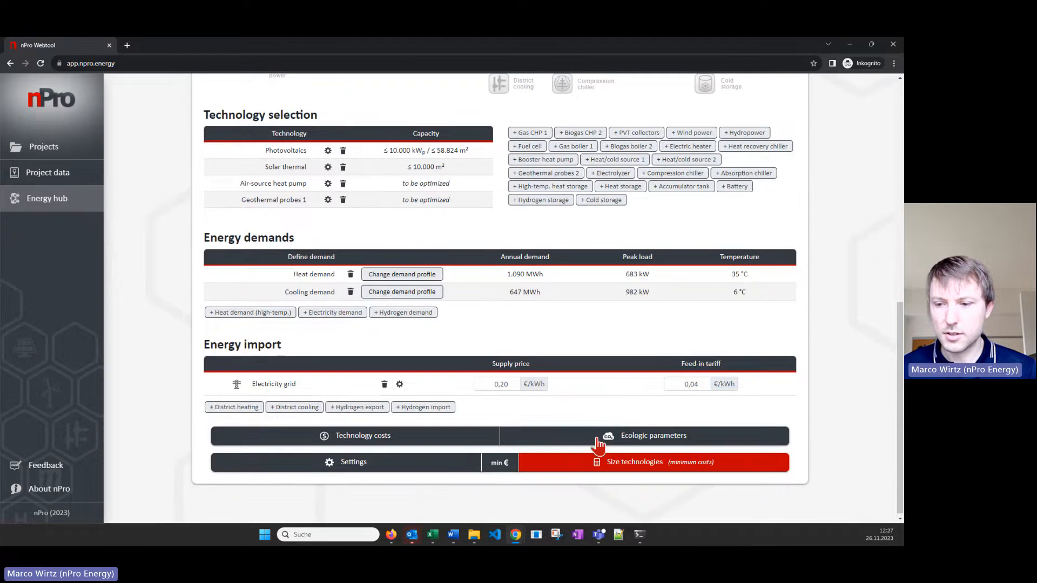
left_click(589, 471)
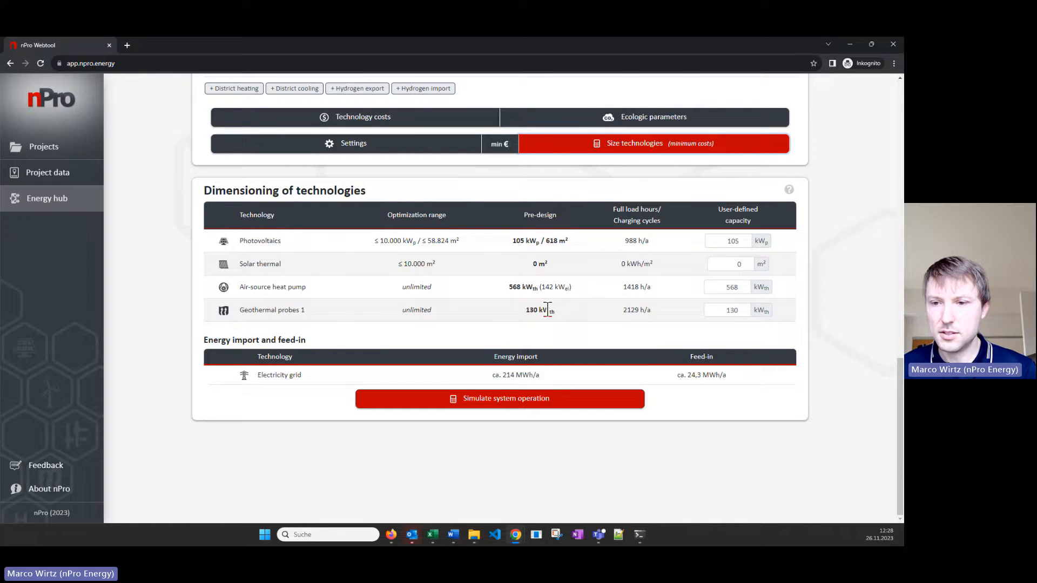
left_click(575, 404)
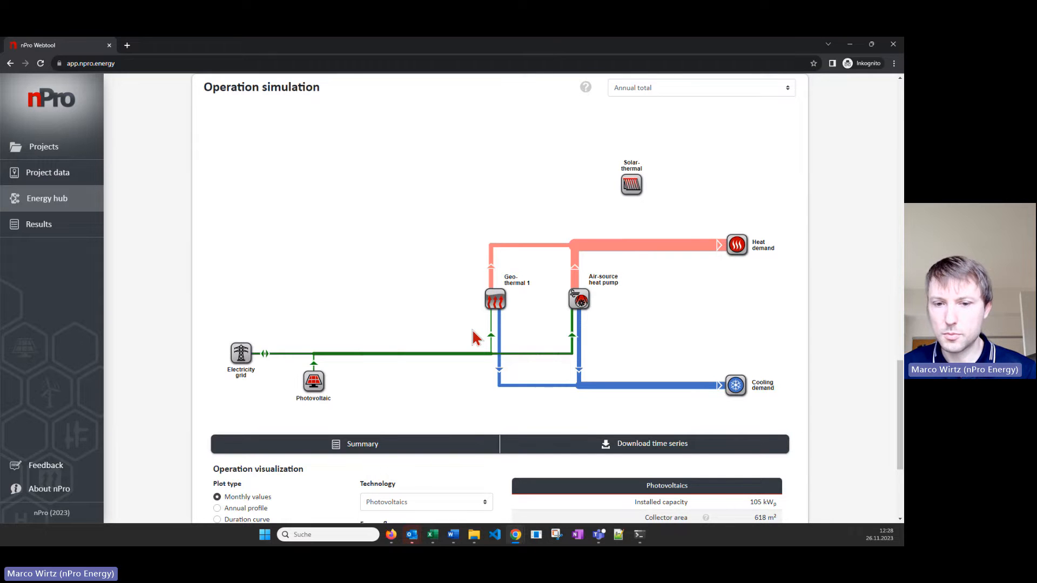
Go to the result page and load Scenario 1 into the scenario comparison
scroll(473, 338, "down", 4)
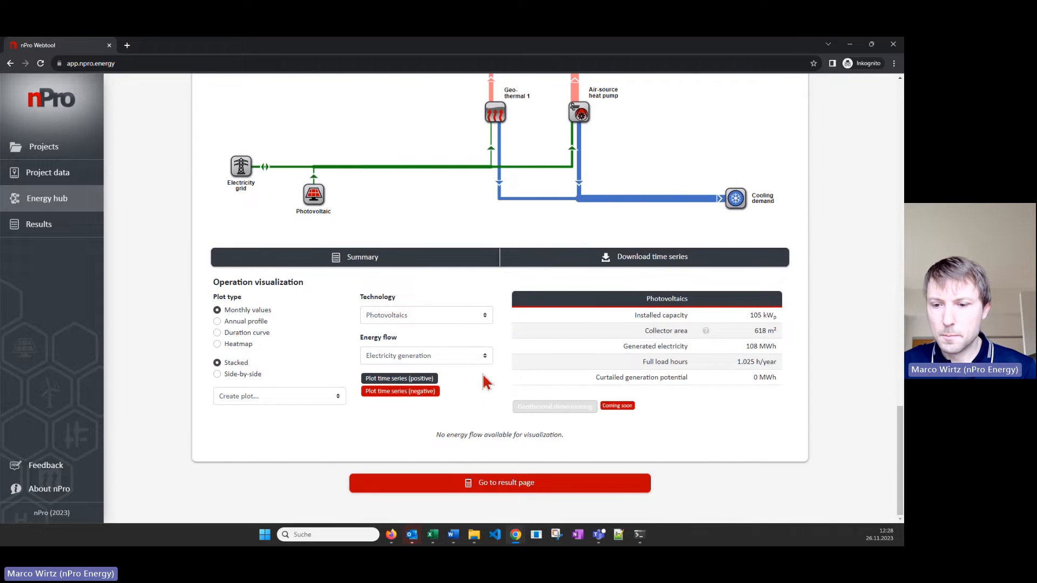
left_click(561, 490)
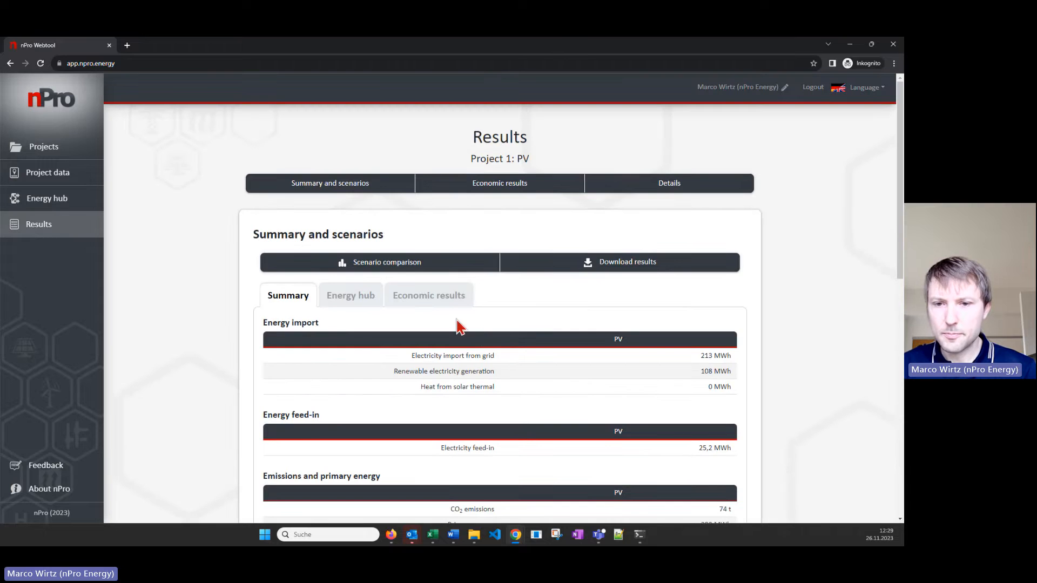
left_click(445, 270)
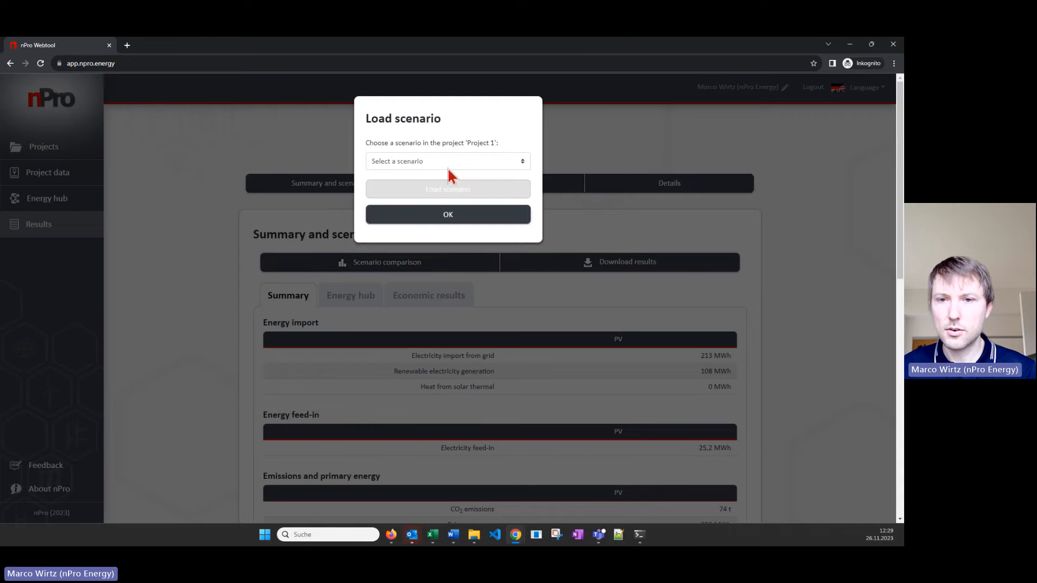
left_click(452, 162)
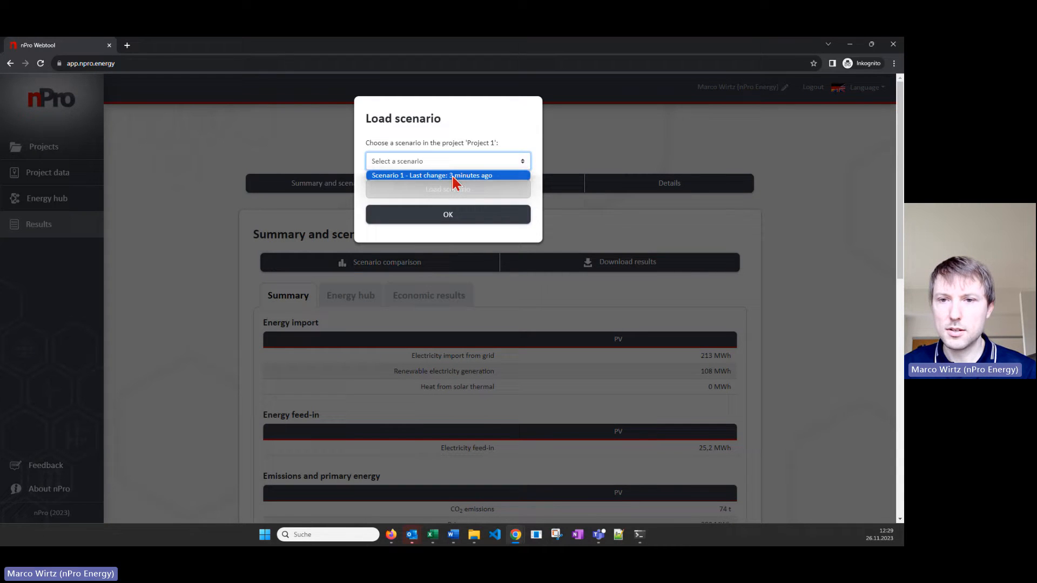
left_click(452, 176)
left_click(480, 189)
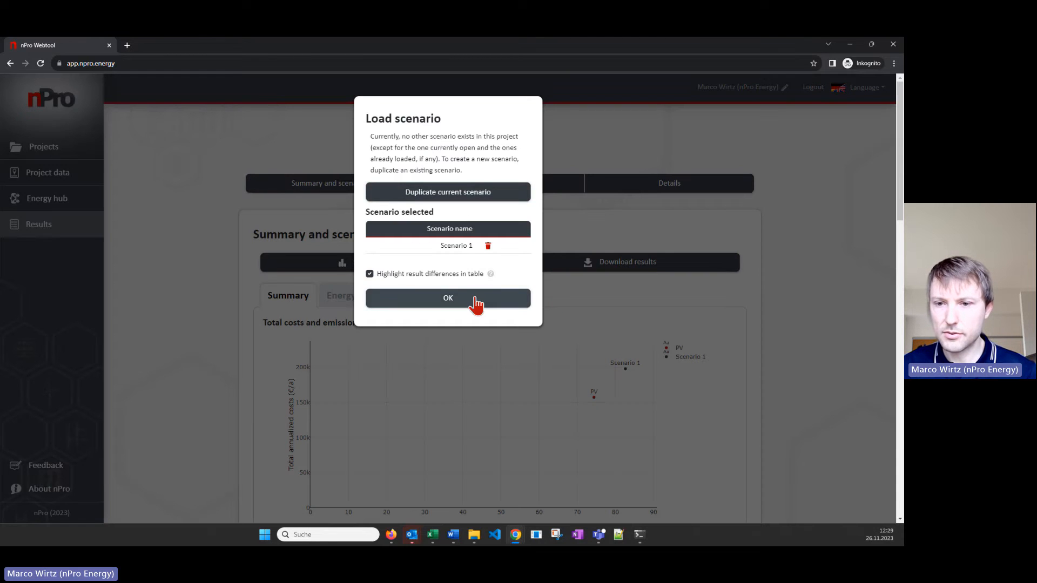
left_click(474, 297)
Compare the total annualized costs, CO2 emissions, energy import and feed-in of the PV scenario and Scenario 1
scroll(486, 297, "down", 2)
mouse_move(631, 277)
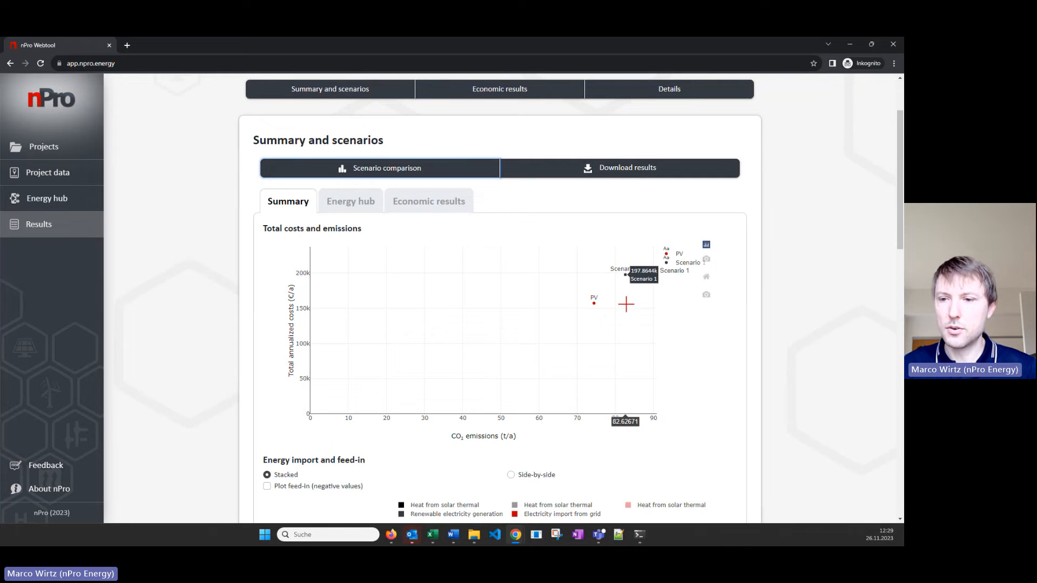
mouse_move(596, 305)
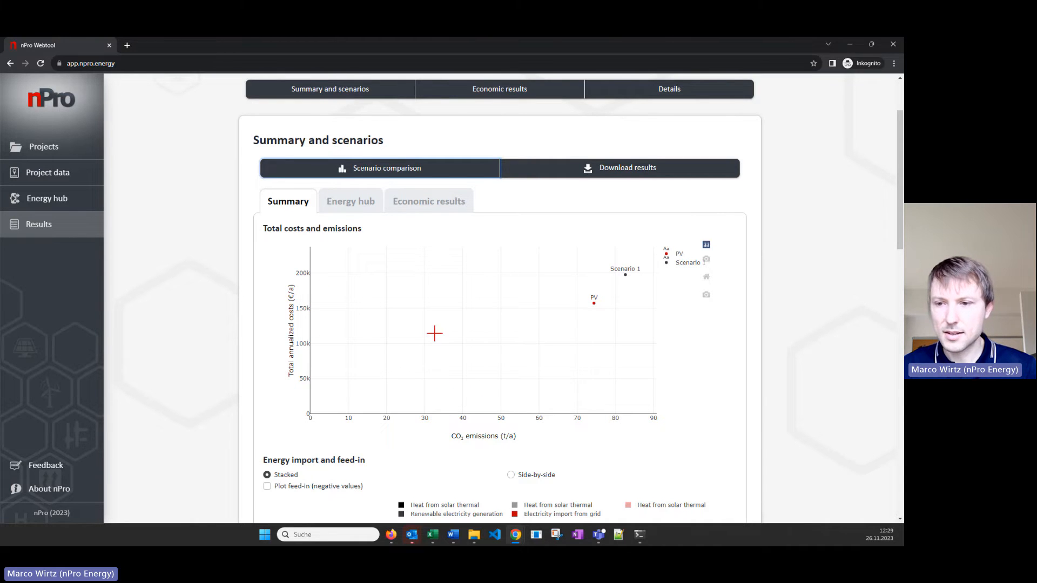
scroll(507, 348, "down", 4)
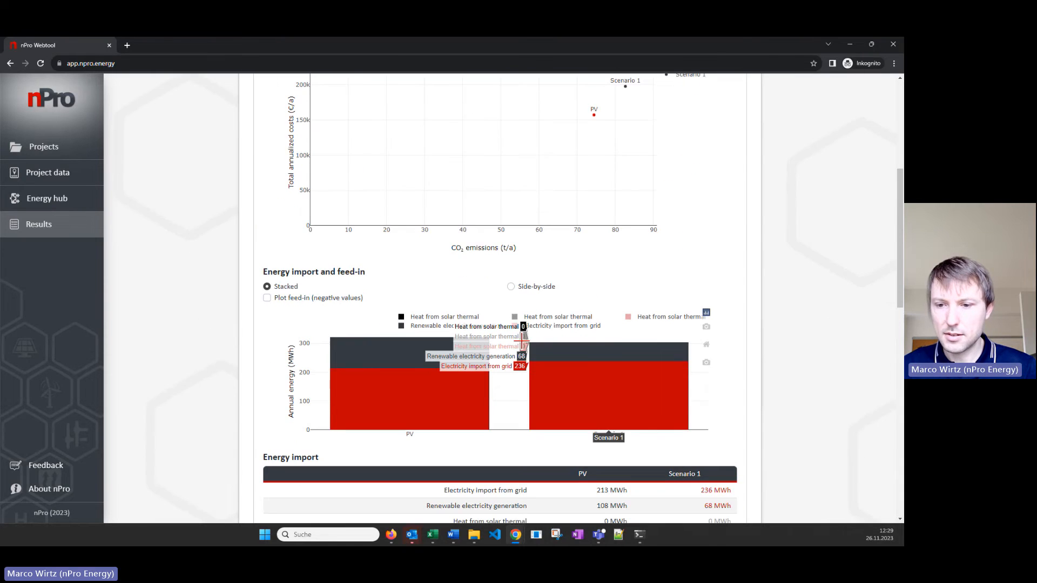
scroll(536, 377, "down", 2)
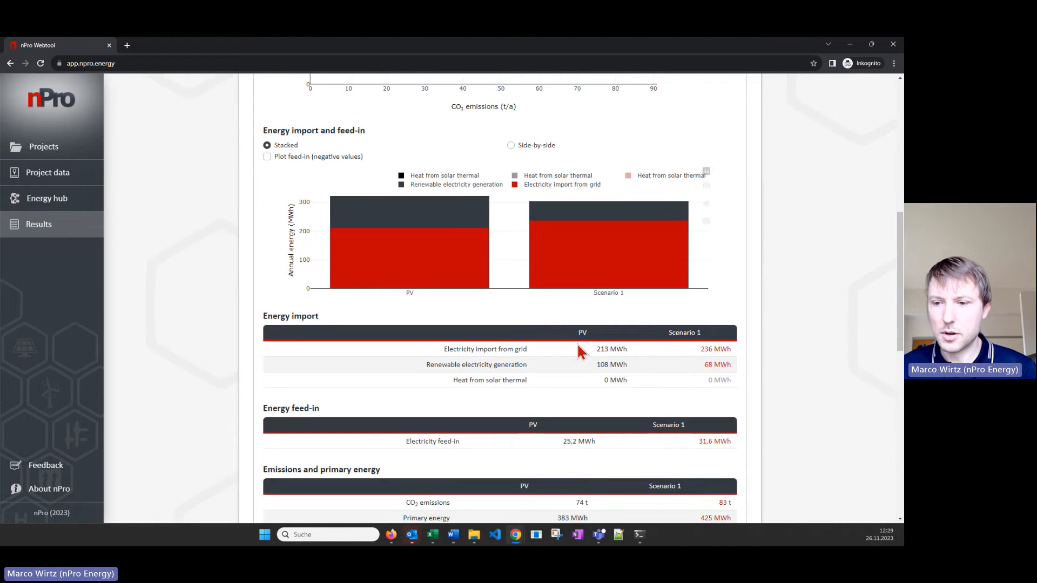
scroll(648, 394, "down", 2)
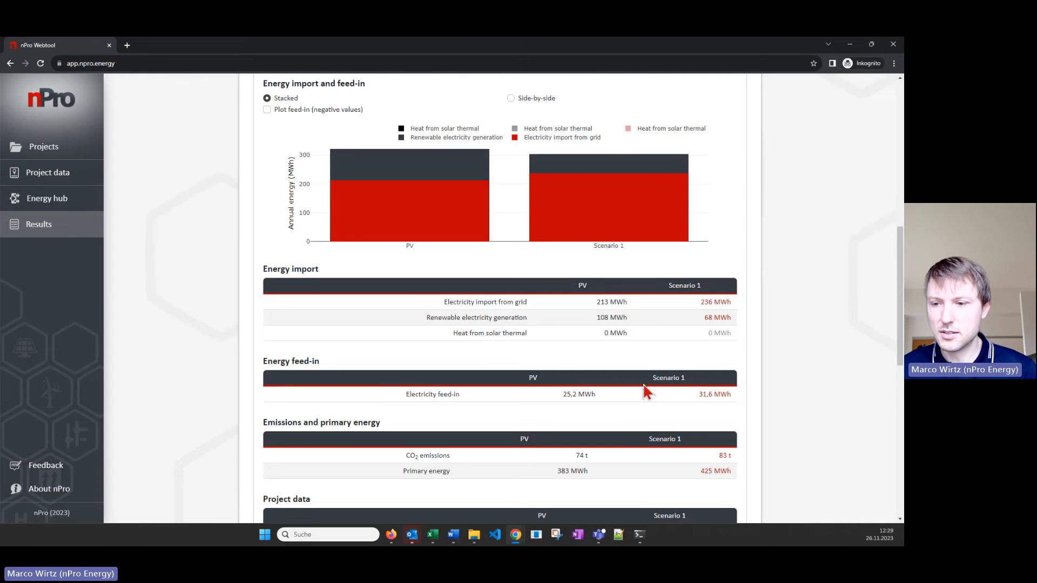